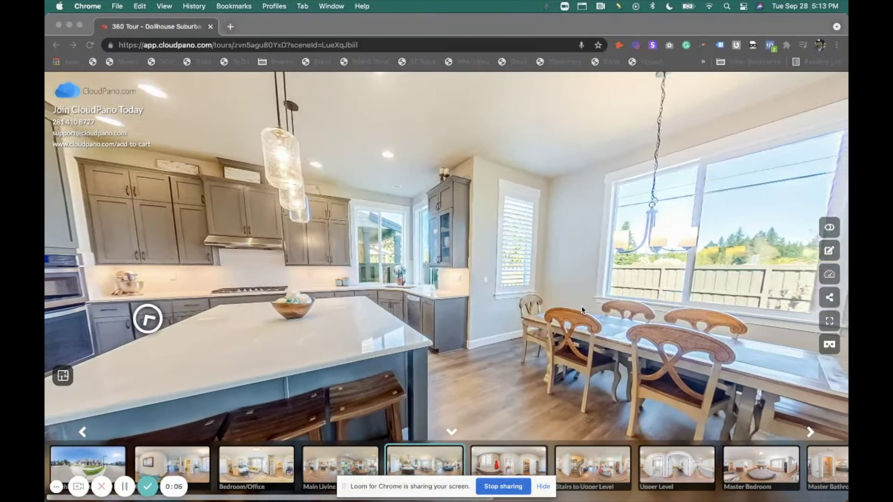
# Focus the tour window and turn the kitchen panorama toward the island and fridge.
pyautogui.click(421, 286)
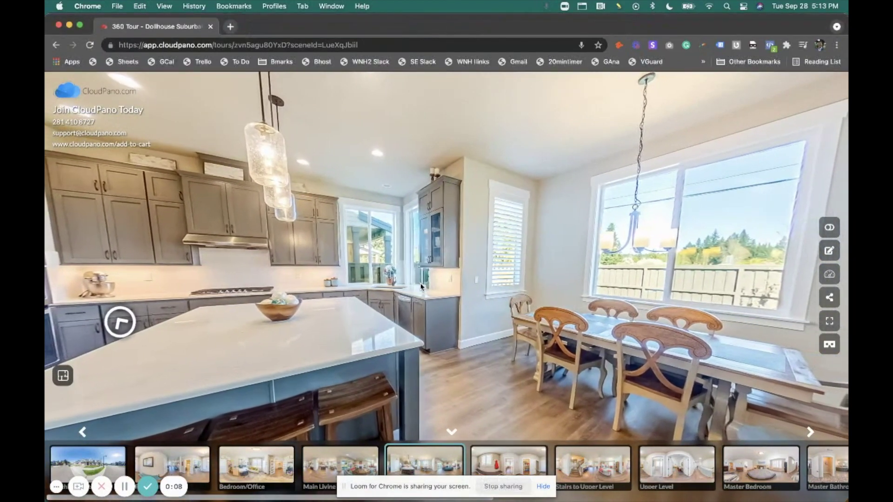
pyautogui.moveTo(421, 286)
pyautogui.mouseDown()
pyautogui.moveTo(433, 277)
pyautogui.moveTo(465, 282)
pyautogui.mouseUp()
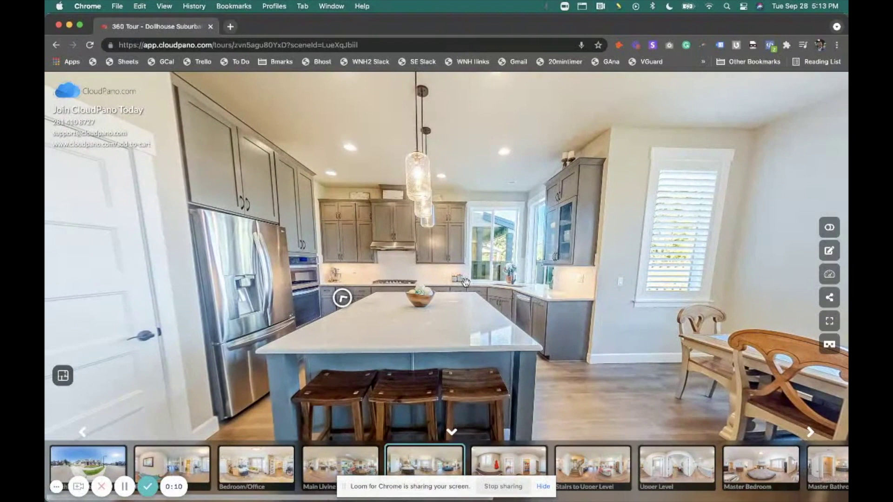
# Open the 3D Floorplan dollhouse, then rotate and tilt it toward a top-down view.
pyautogui.click(64, 377)
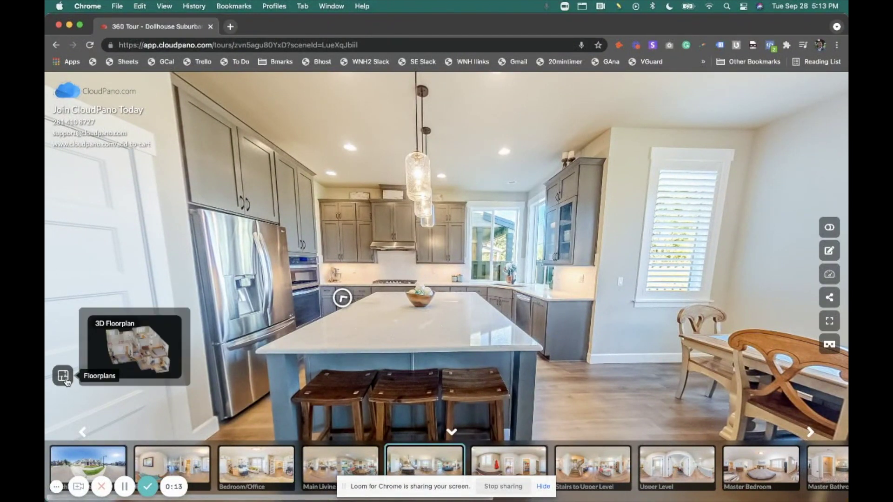
pyautogui.click(124, 364)
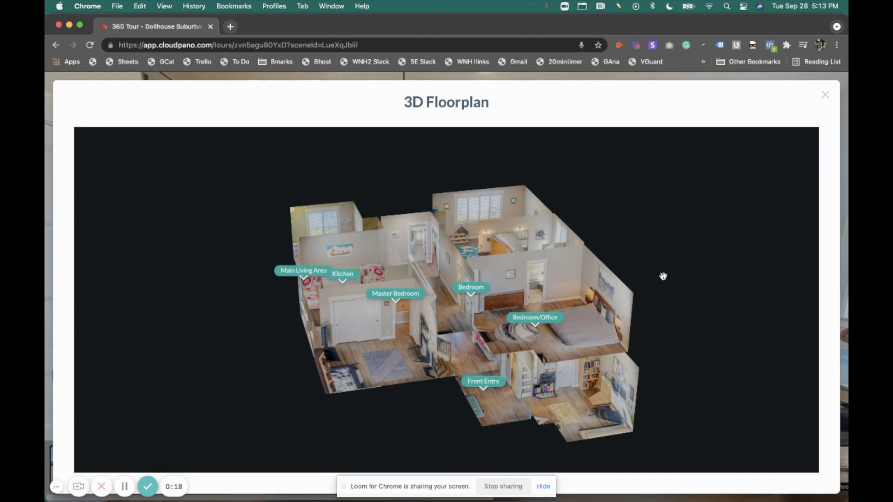
pyautogui.moveTo(662, 275)
pyautogui.mouseDown()
pyautogui.moveTo(600, 259)
pyautogui.moveTo(390, 265)
pyautogui.mouseUp()
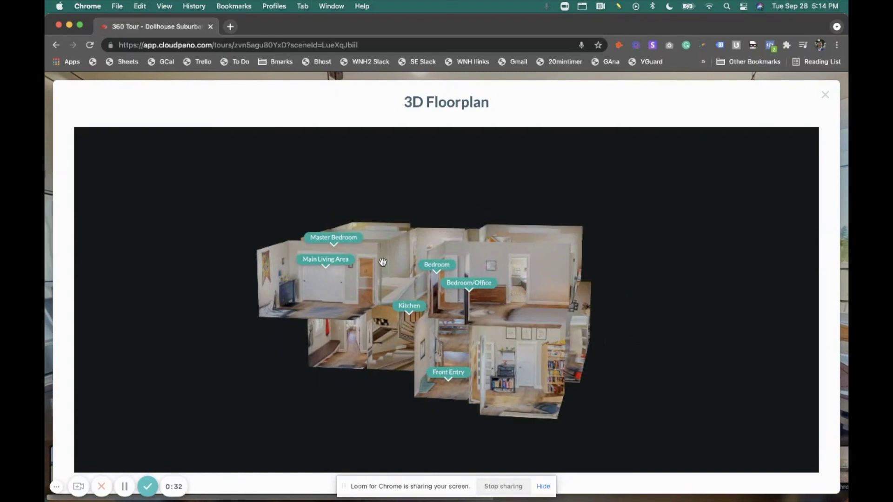
pyautogui.moveTo(580, 278)
pyautogui.mouseDown()
pyautogui.moveTo(586, 353)
pyautogui.moveTo(590, 219)
pyautogui.moveTo(587, 284)
pyautogui.moveTo(466, 292)
pyautogui.moveTo(592, 291)
pyautogui.moveTo(580, 289)
pyautogui.moveTo(584, 309)
pyautogui.moveTo(585, 298)
pyautogui.mouseUp()
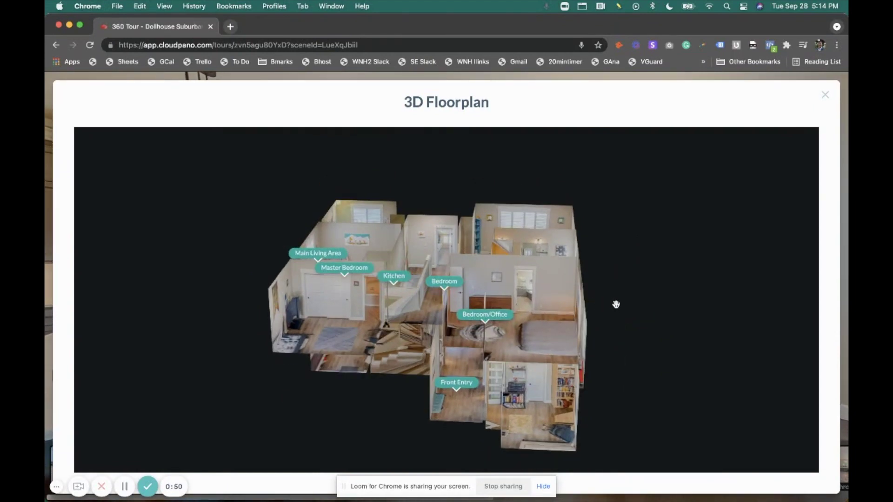
pyautogui.moveTo(616, 305); pyautogui.dragTo(607, 303)
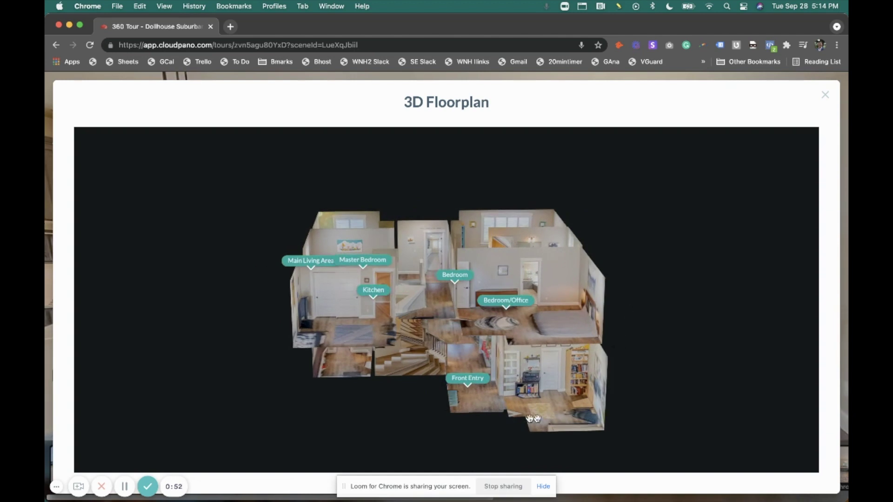
# Jump to Front Entry from the floorplan, then return to the kitchen facing the island.
pyautogui.click(467, 379)
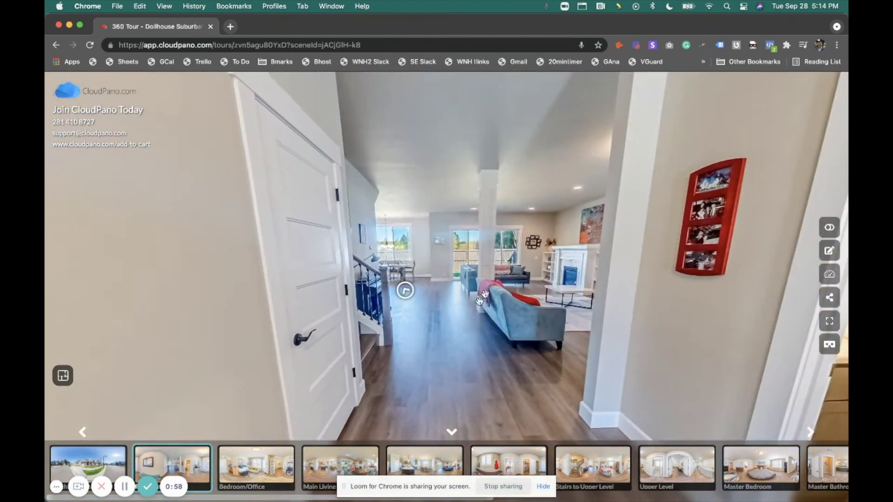
pyautogui.click(411, 288)
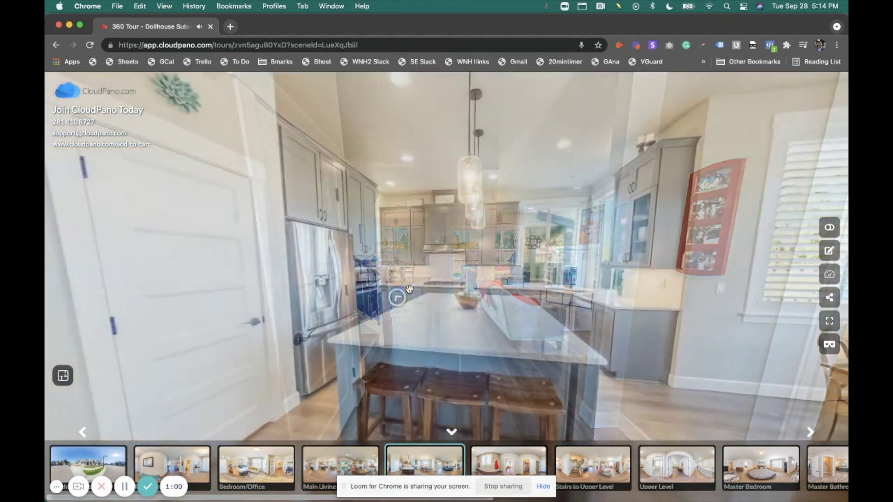
pyautogui.moveTo(410, 289); pyautogui.dragTo(278, 263)
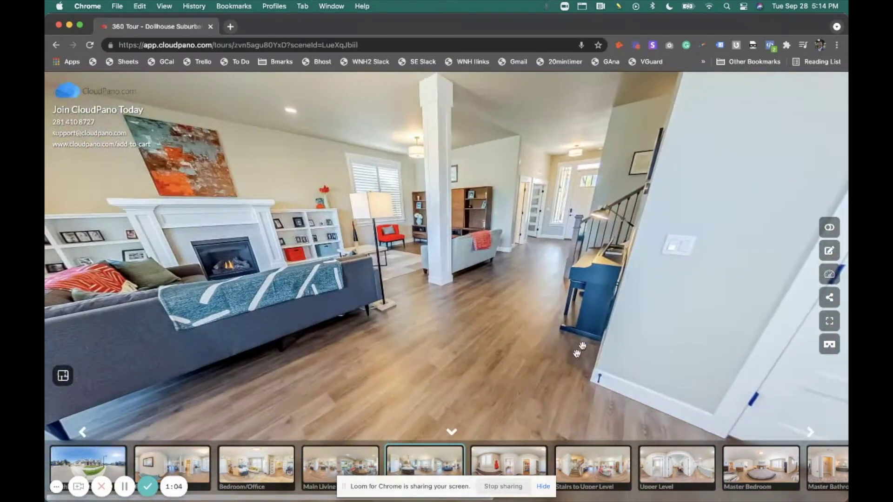
pyautogui.moveTo(698, 218); pyautogui.dragTo(421, 210)
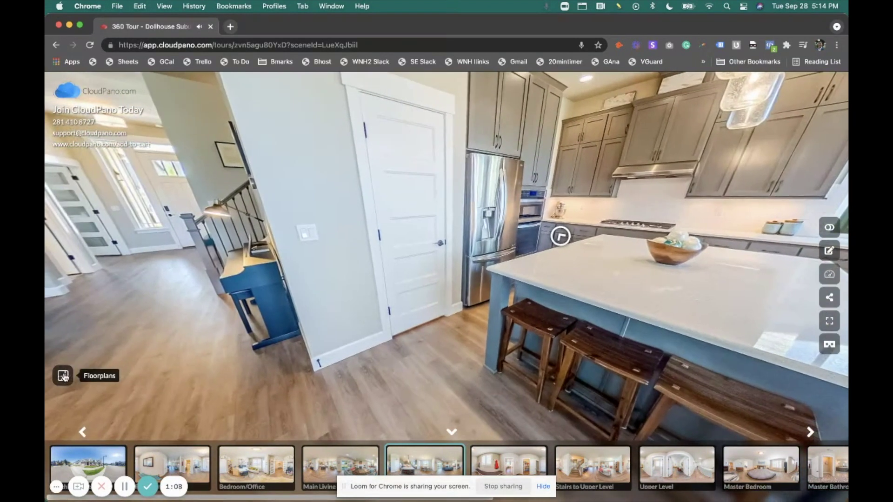
# Jump to Bedroom/Office via the 3D Floorplan and turn toward the desk and printer.
pyautogui.click(117, 363)
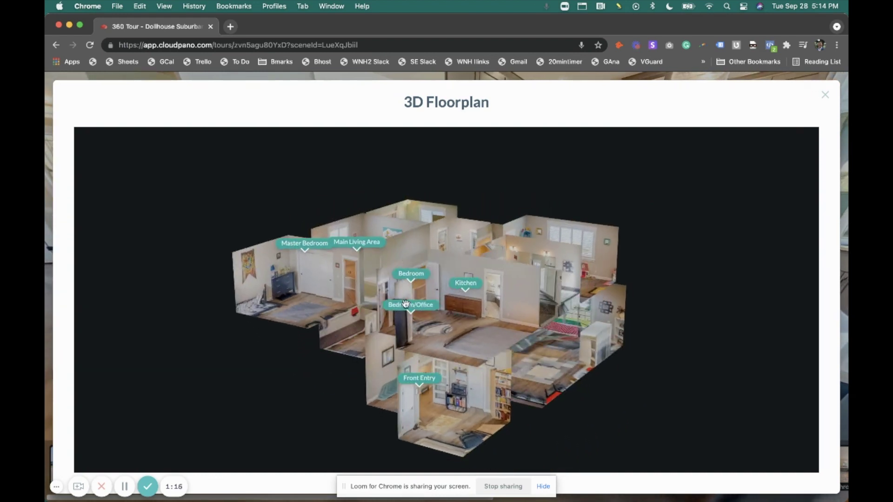
pyautogui.click(408, 306)
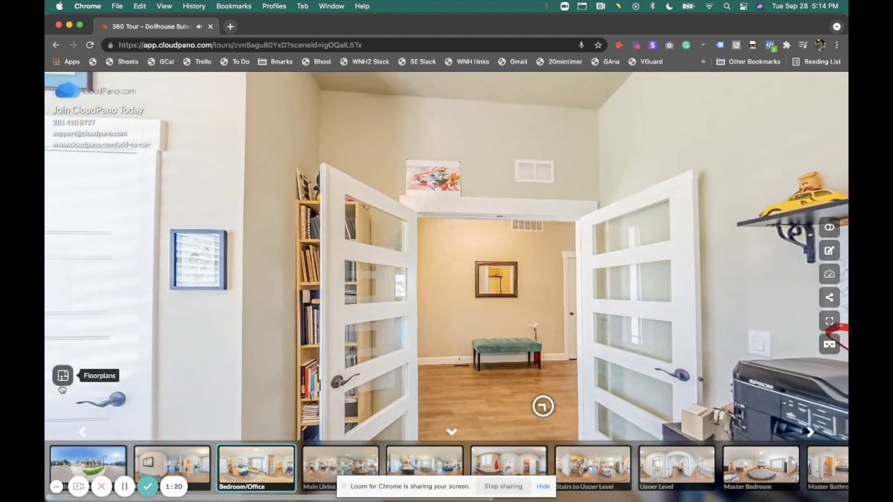
pyautogui.click(130, 368)
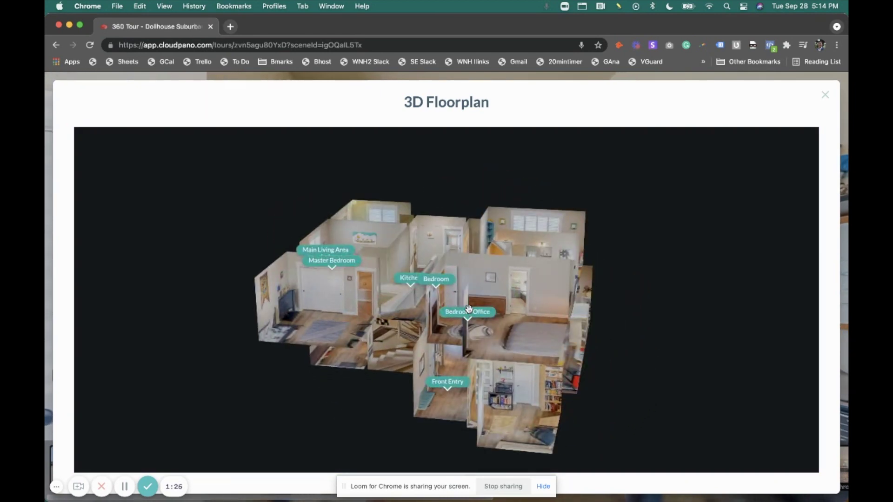
pyautogui.click(357, 300)
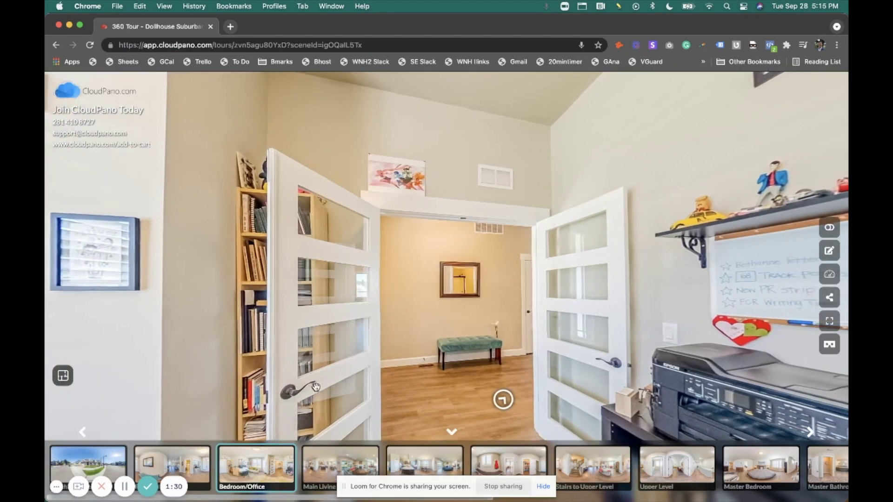
pyautogui.moveTo(357, 301)
pyautogui.mouseDown()
pyautogui.moveTo(658, 357)
pyautogui.moveTo(512, 290)
pyautogui.mouseUp()
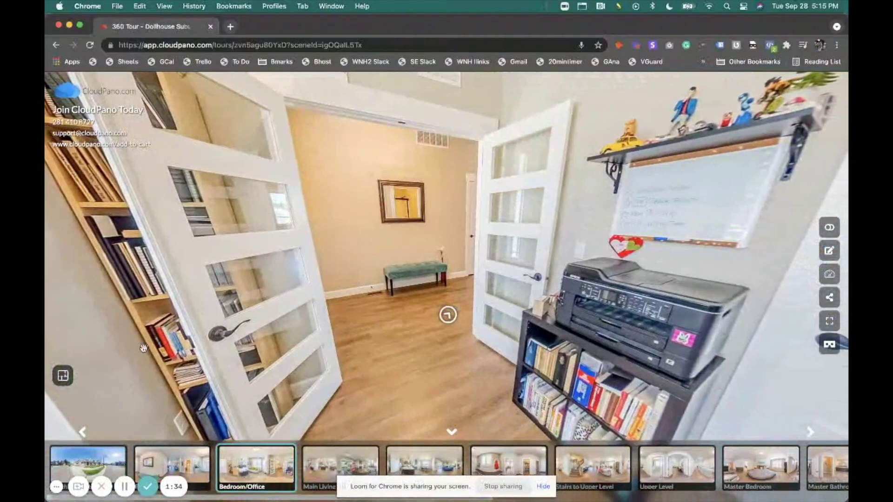
# Jump to Master Bedroom from the rotated 3D Floorplan and turn toward the doorway.
pyautogui.click(130, 358)
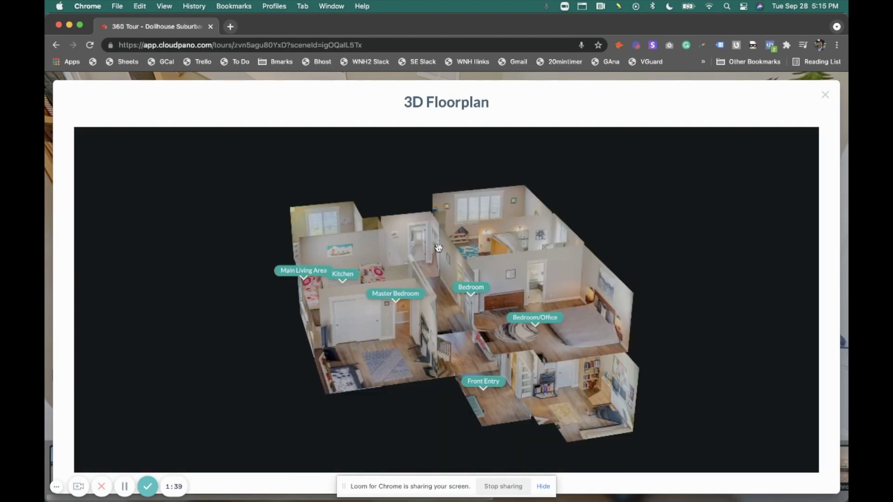
pyautogui.moveTo(474, 250); pyautogui.dragTo(458, 236)
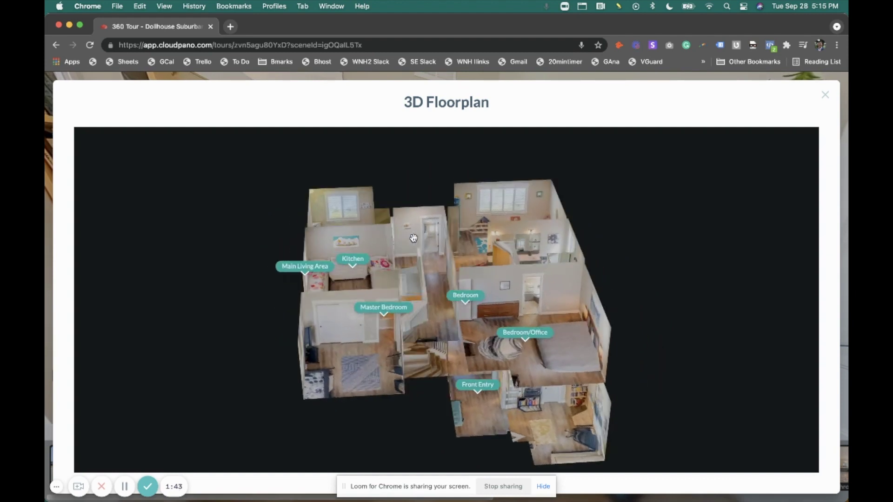
pyautogui.click(347, 294)
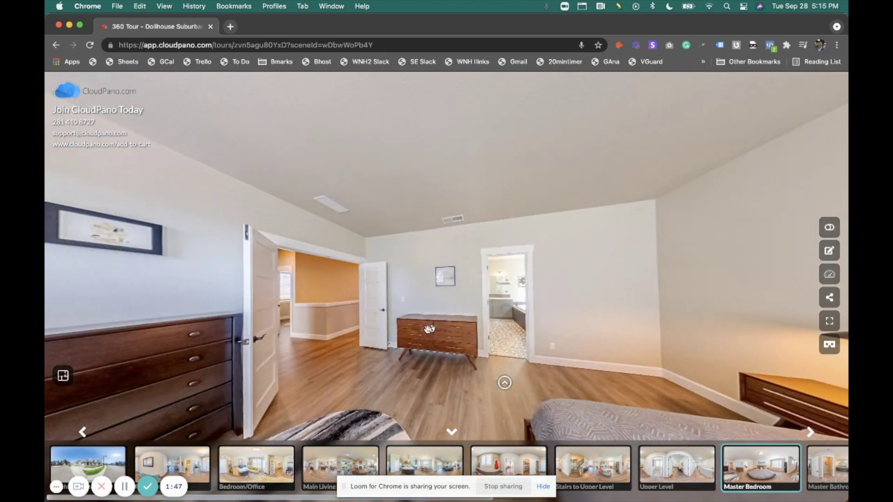
pyautogui.moveTo(481, 316)
pyautogui.mouseDown()
pyautogui.moveTo(583, 294)
pyautogui.moveTo(350, 311)
pyautogui.mouseUp()
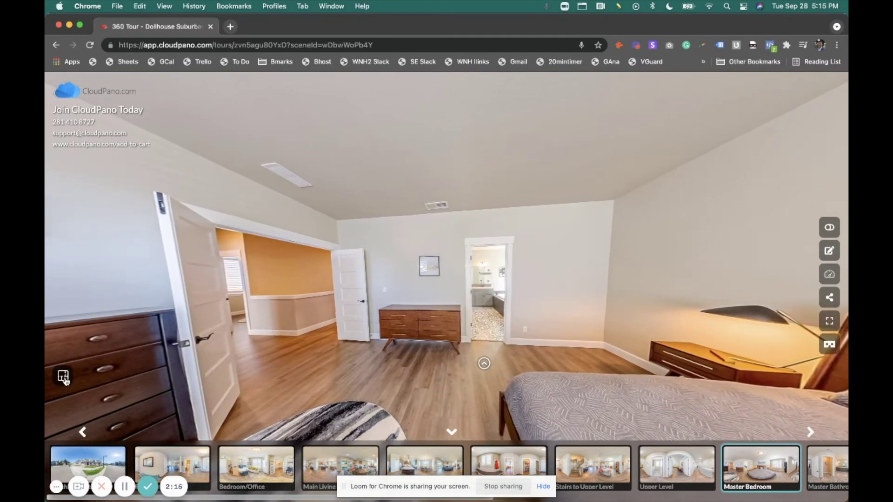
pyautogui.moveTo(63, 376)
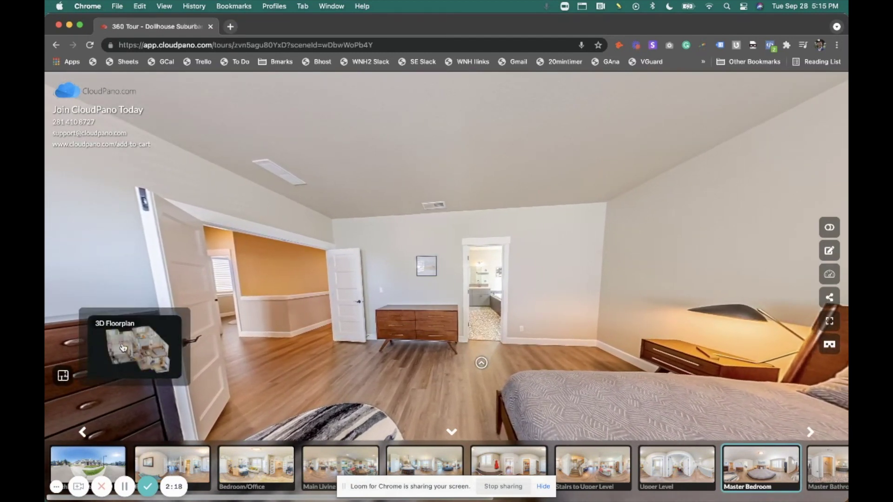
# Reopen the 3D Floorplan and rotate the dollhouse about half a turn to its other side.
pyautogui.click(123, 347)
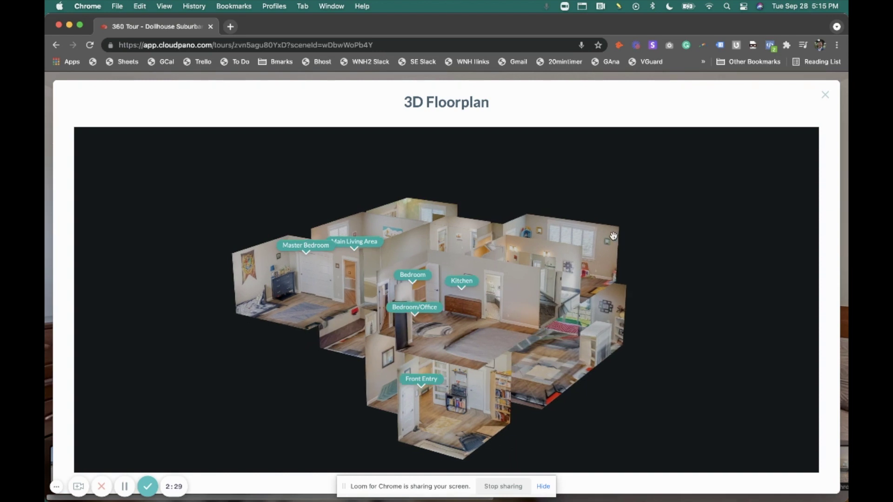
pyautogui.moveTo(594, 235); pyautogui.dragTo(544, 249)
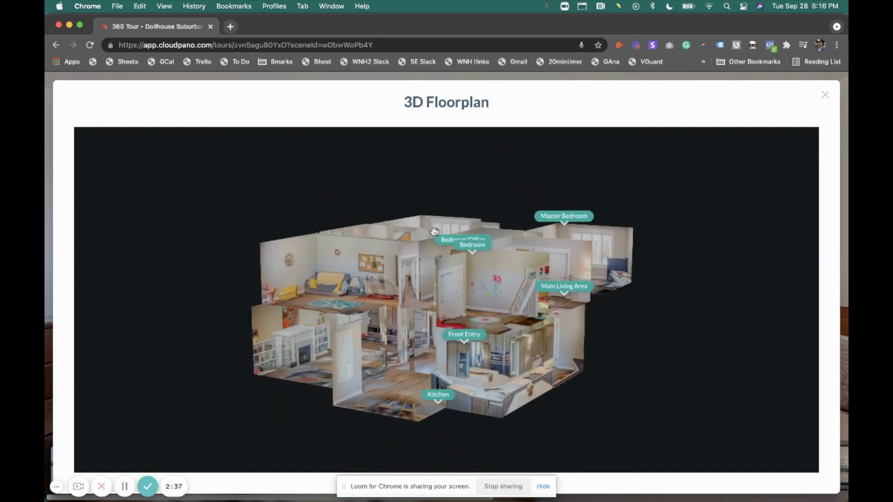
pyautogui.moveTo(464, 230); pyautogui.dragTo(380, 233)
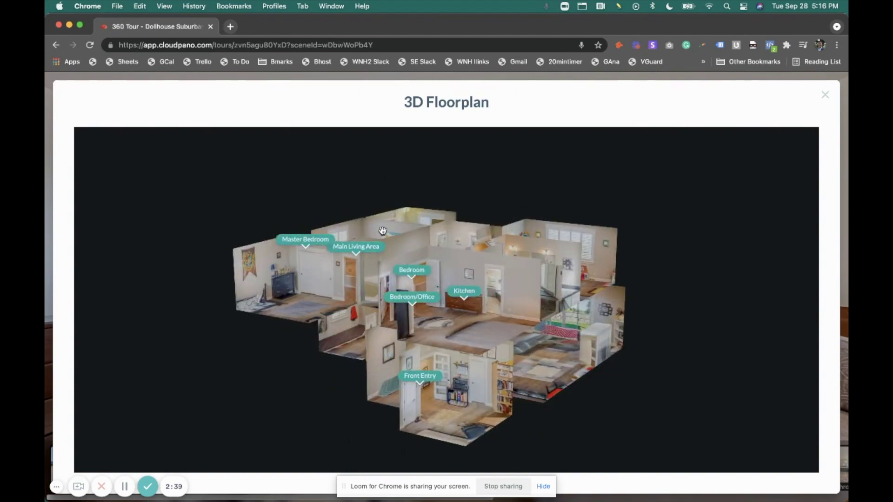
pyautogui.moveTo(501, 226); pyautogui.dragTo(532, 278)
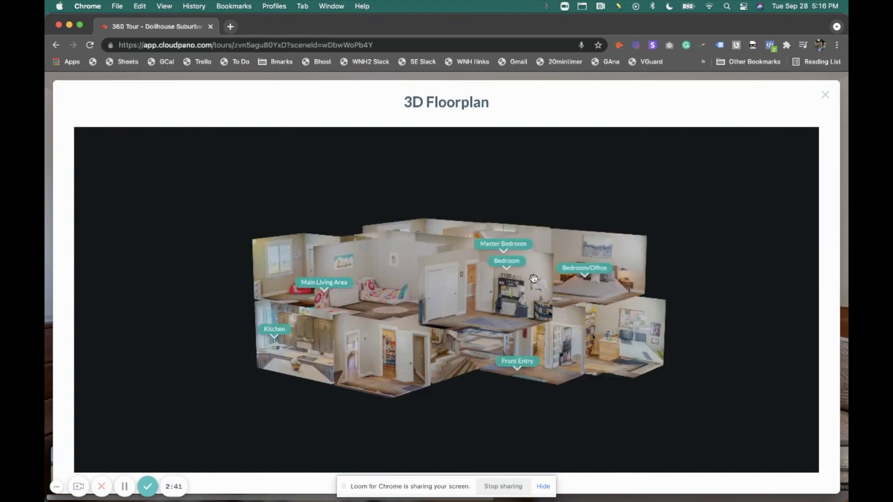